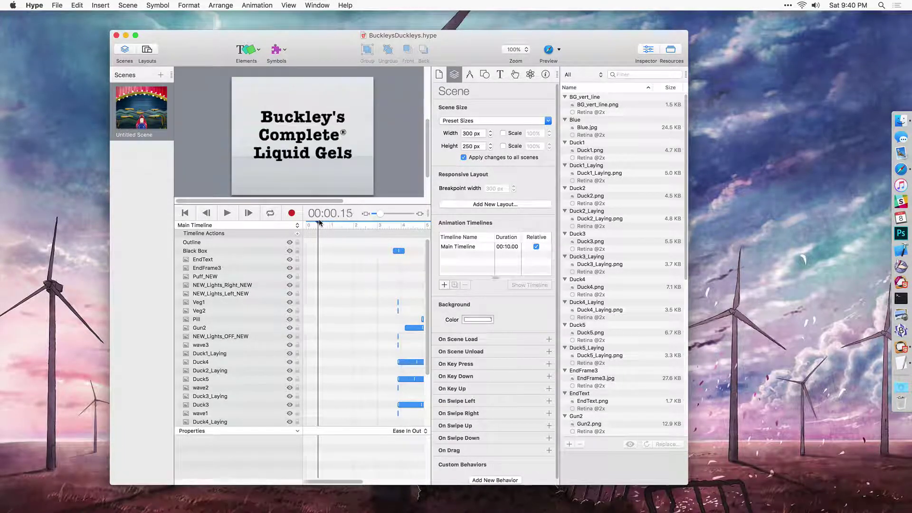
# Export the document as an HTML5 folder named MyAd in tmp.
pyautogui.click(56, 5)
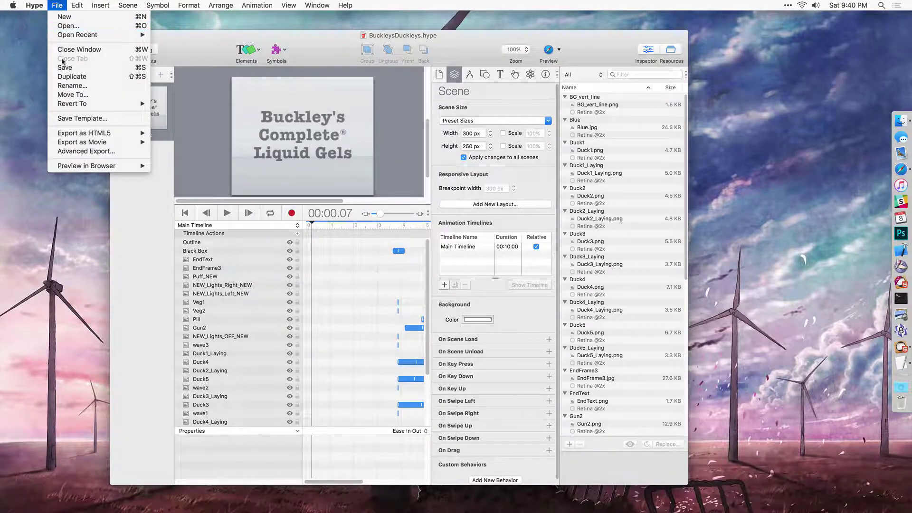
pyautogui.moveTo(117, 134)
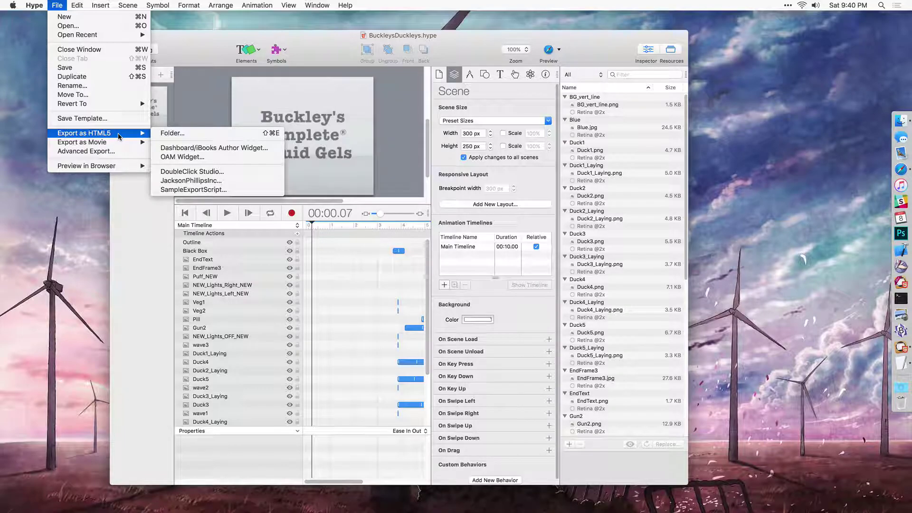
pyautogui.click(219, 135)
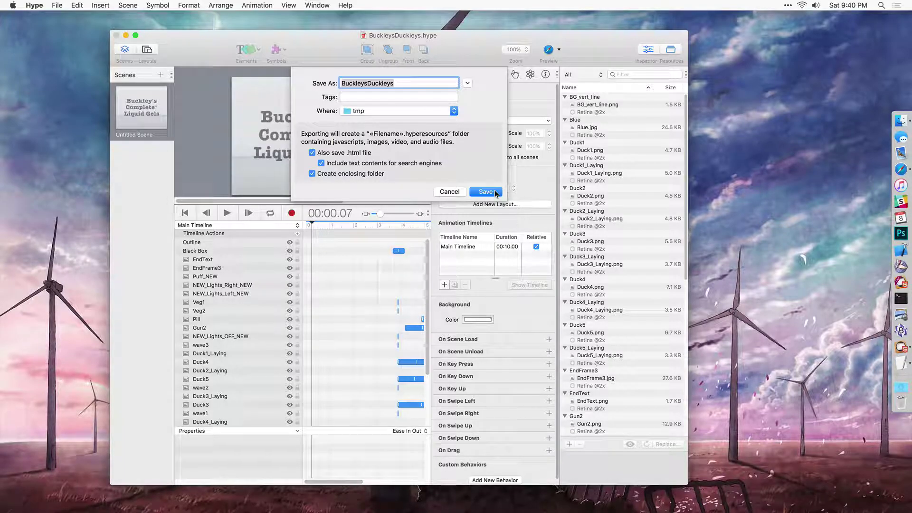
pyautogui.write('MyAd')
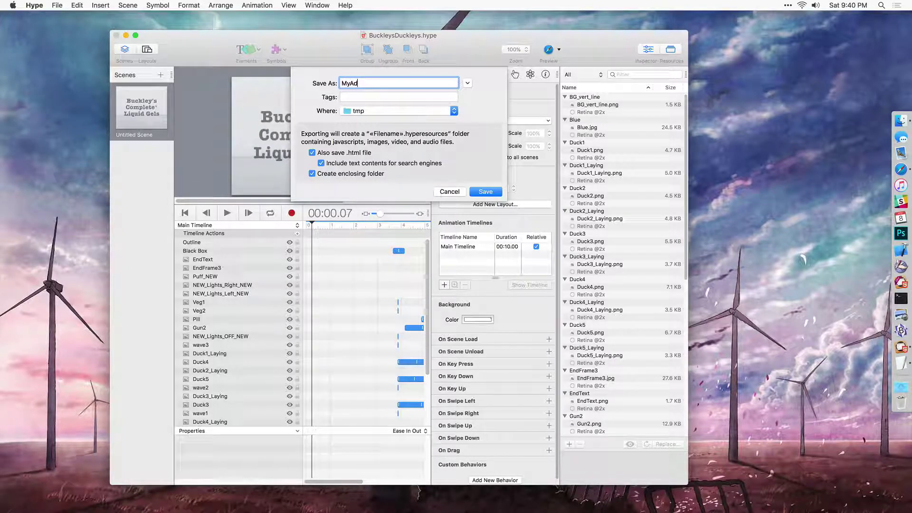
pyautogui.click(489, 194)
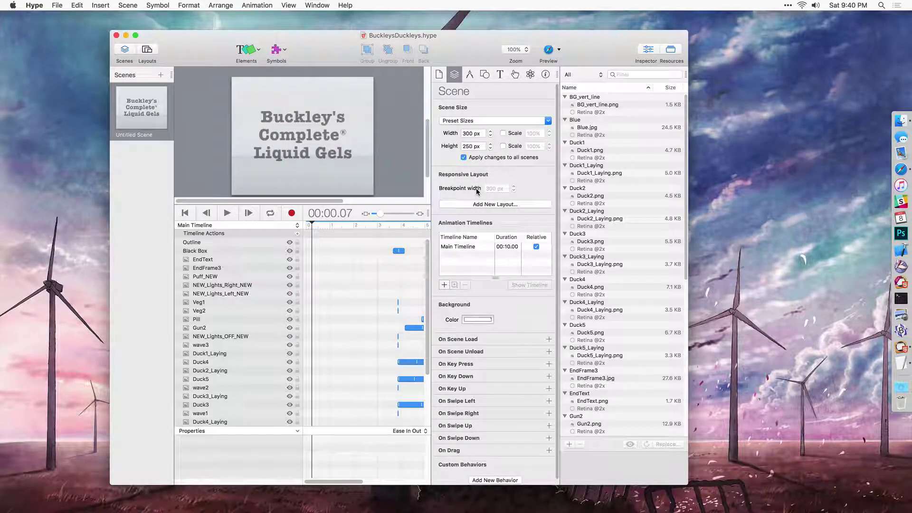
# Switch to the Weebly site editor in Safari, enlarge its window slightly, and open the theme's HTML / CSS code editor.
pyautogui.click(902, 170)
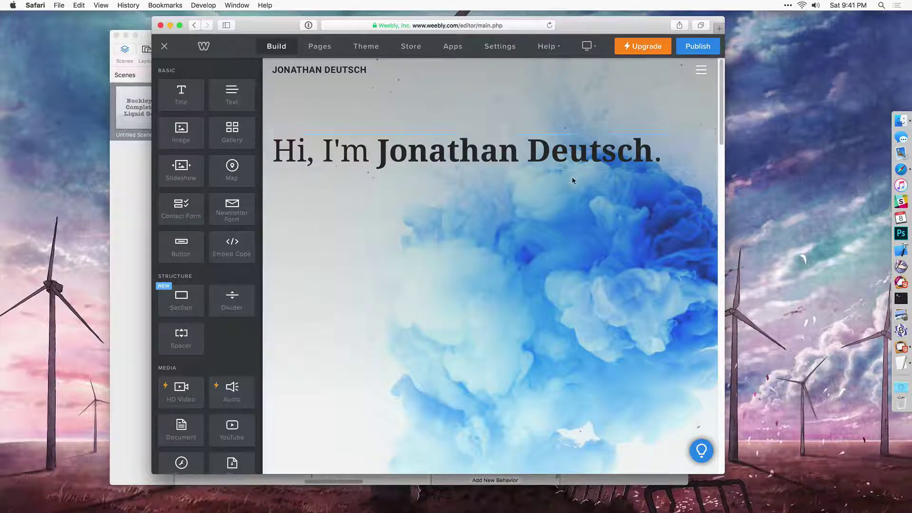
pyautogui.moveTo(725, 473); pyautogui.dragTo(750, 486)
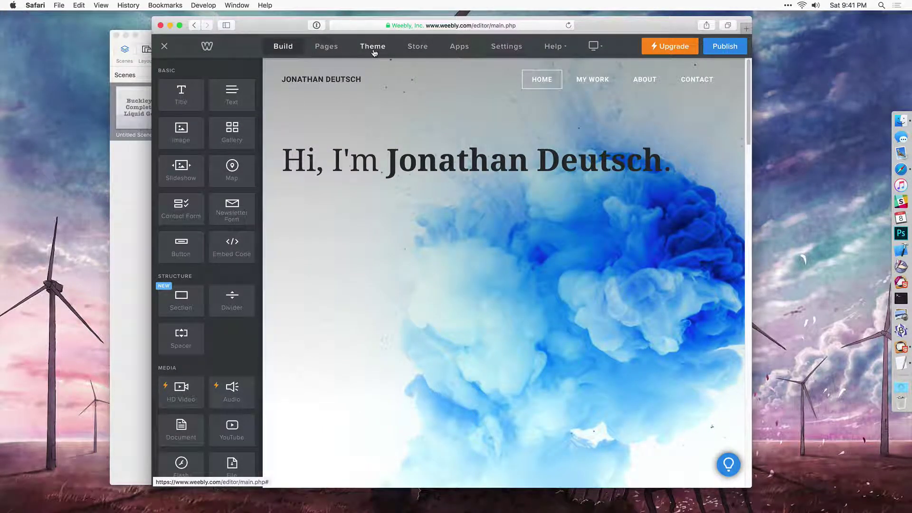
pyautogui.click(374, 46)
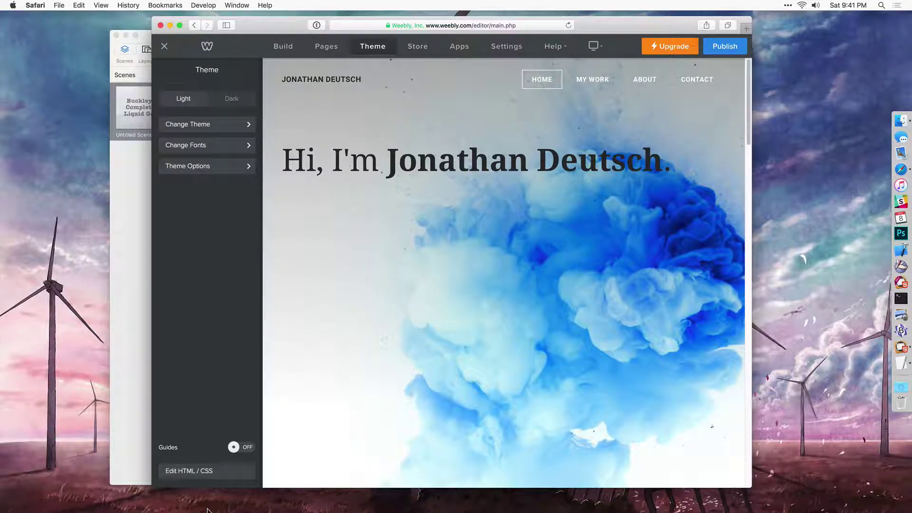
pyautogui.click(240, 475)
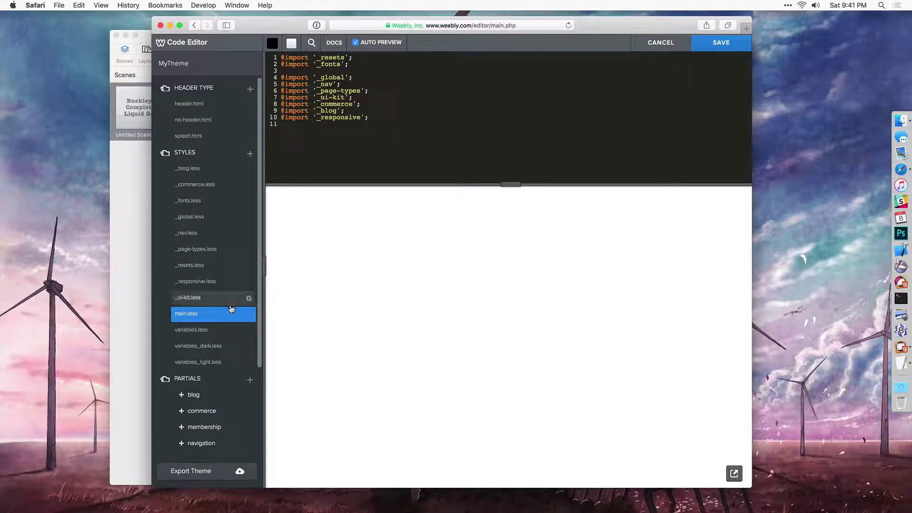
# Upload MyAd.html from the exported MyAd folder in tmp to the theme's assets.
pyautogui.scroll(-5, 220, 320)
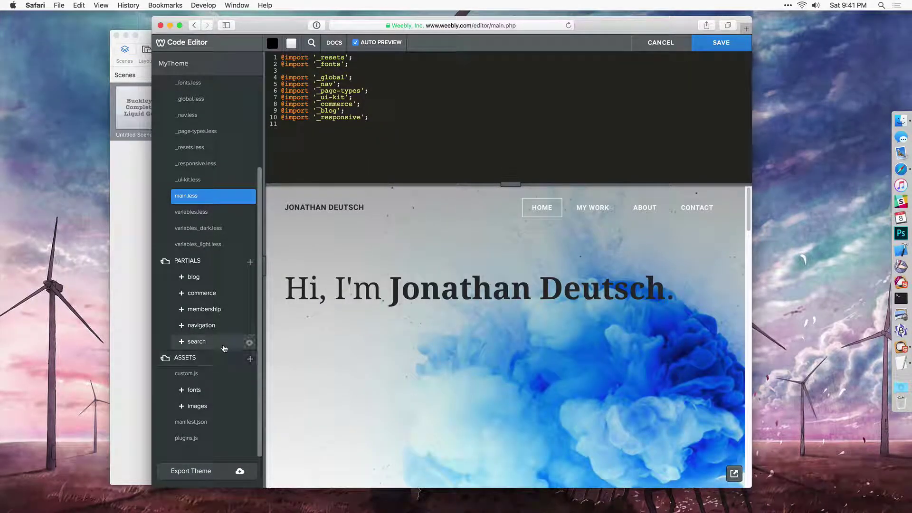
pyautogui.click(251, 361)
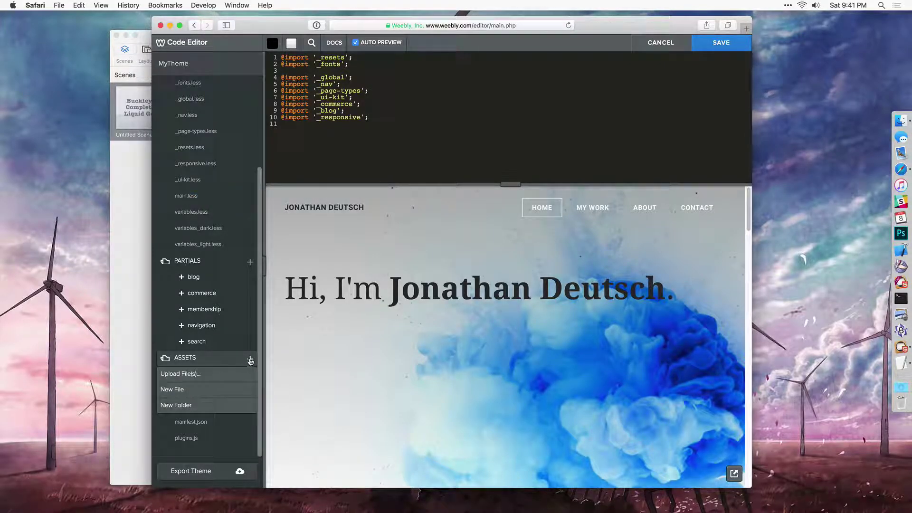
pyautogui.click(232, 376)
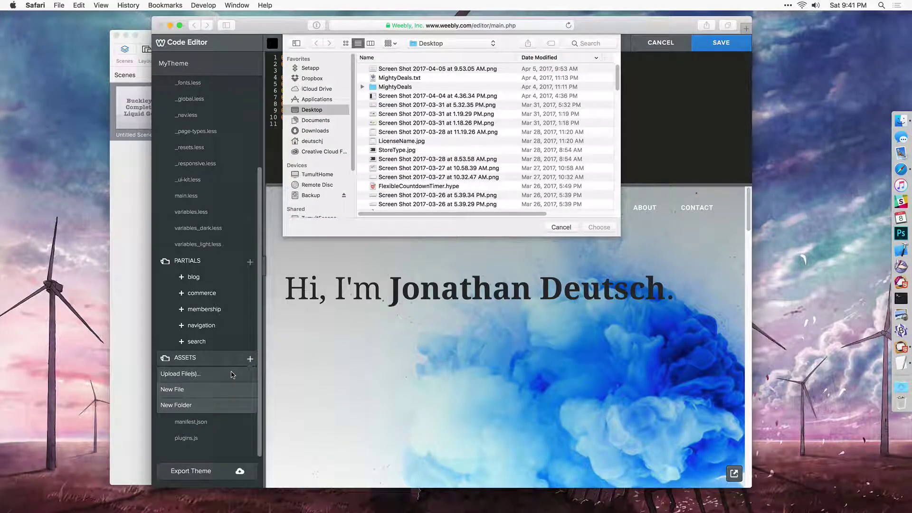
pyautogui.press('shift+super+g')
pyautogui.press('Escape')
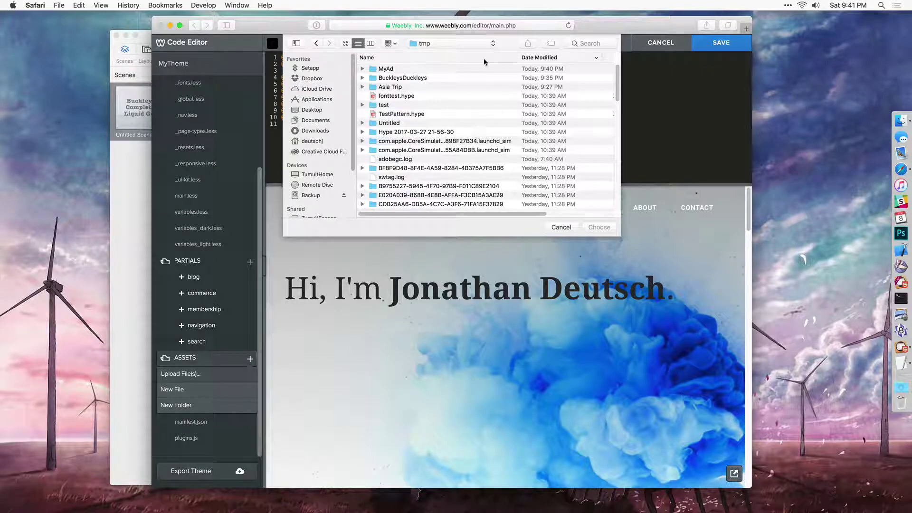
pyautogui.doubleClick(396, 71)
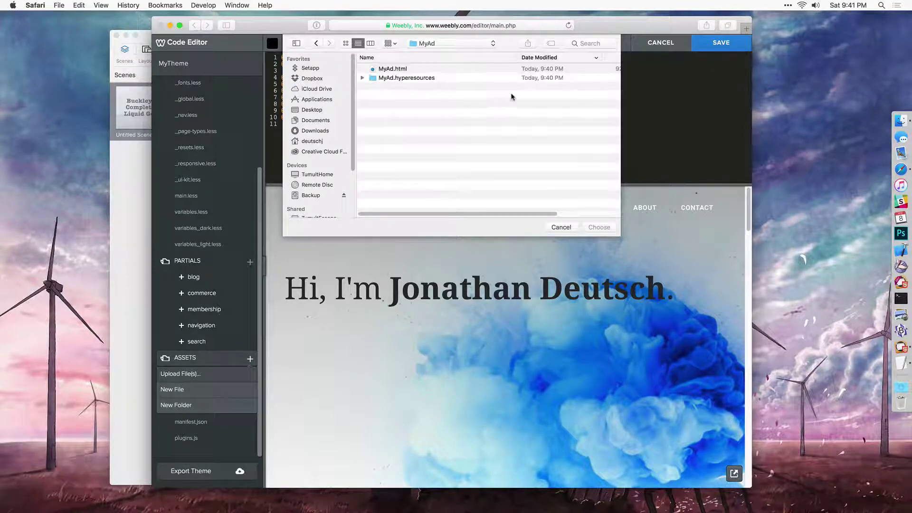
pyautogui.click(364, 78)
pyautogui.click(403, 78)
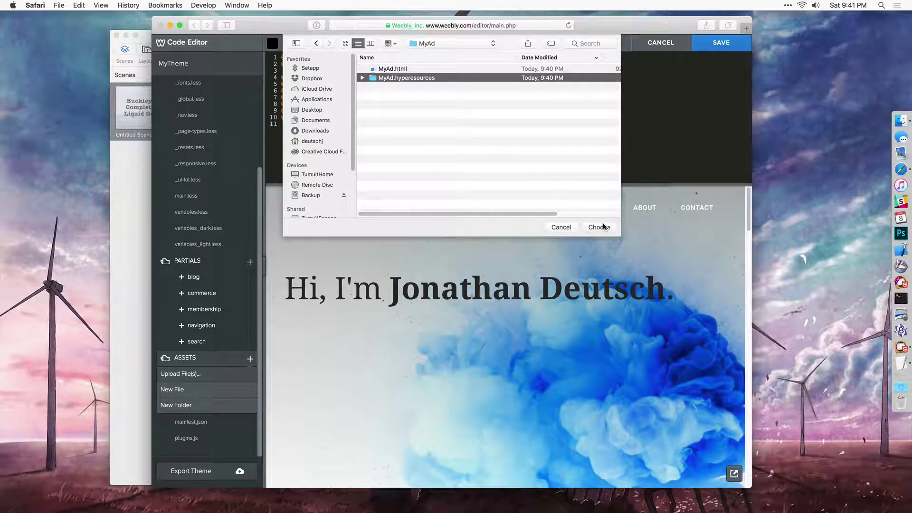
pyautogui.click(403, 70)
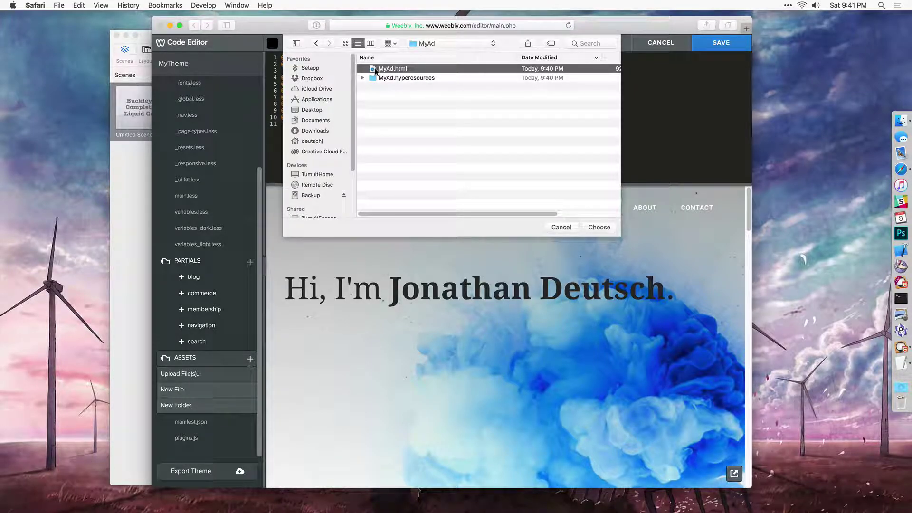
pyautogui.click(600, 228)
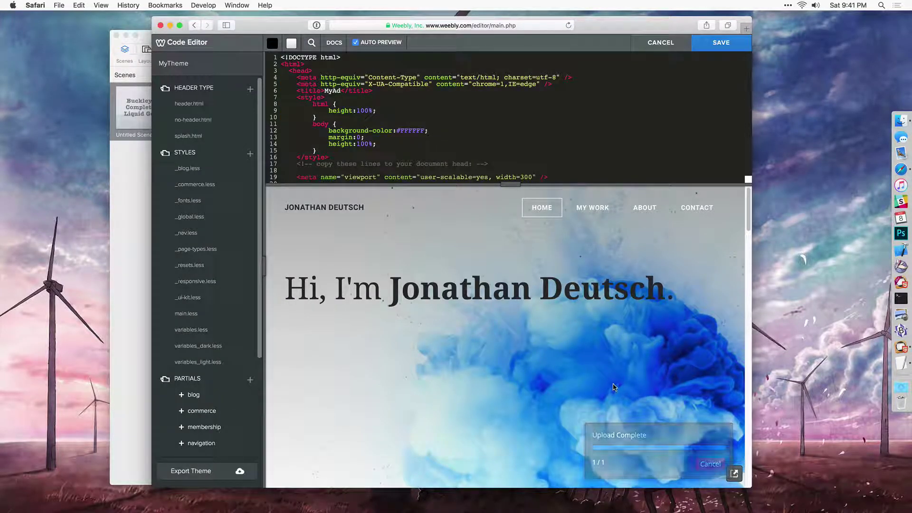
# Create a new folder named MyAd.hyperesources in the theme's assets.
pyautogui.scroll(-5, 181, 375)
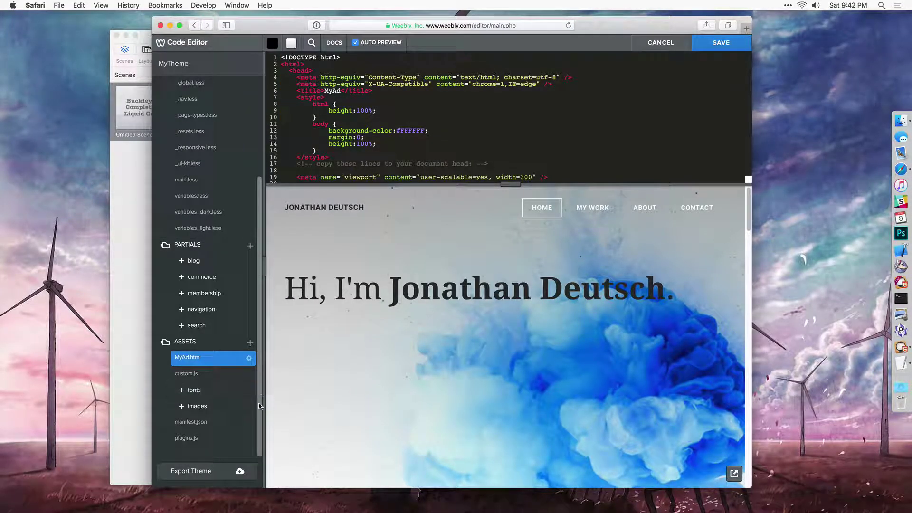
pyautogui.scroll(-5, 401, 152)
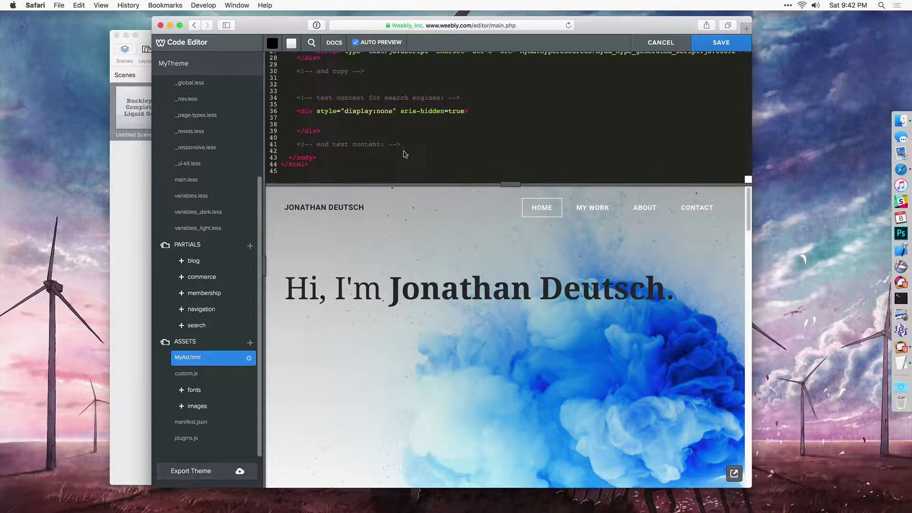
pyautogui.scroll(5, 401, 157)
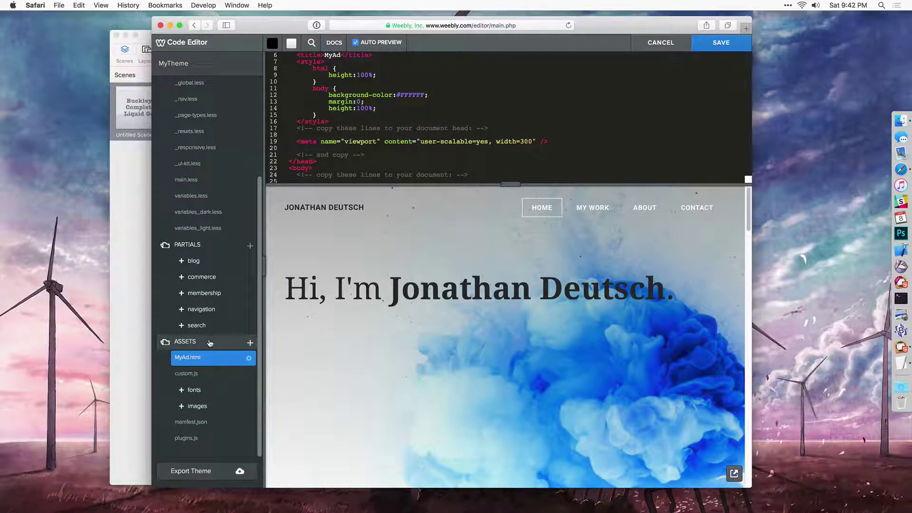
pyautogui.click(249, 343)
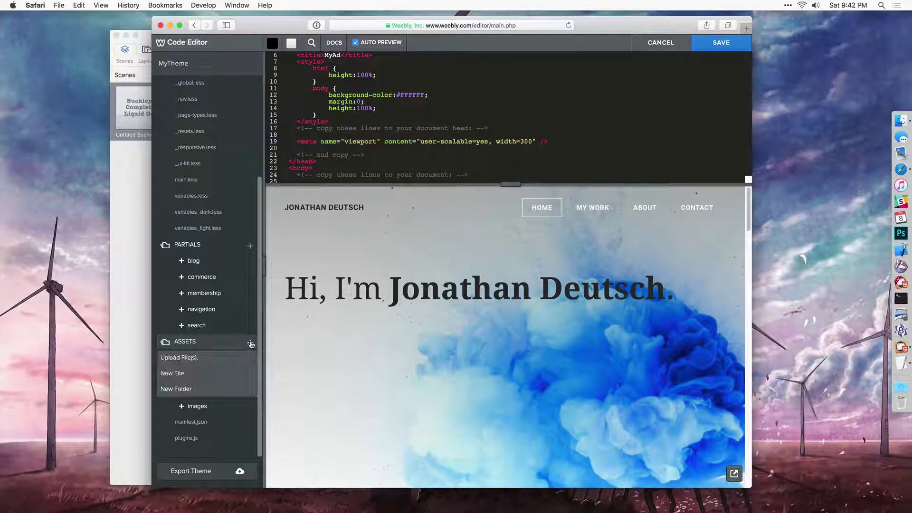
pyautogui.click(221, 393)
pyautogui.write('MyAd.hyperesources')
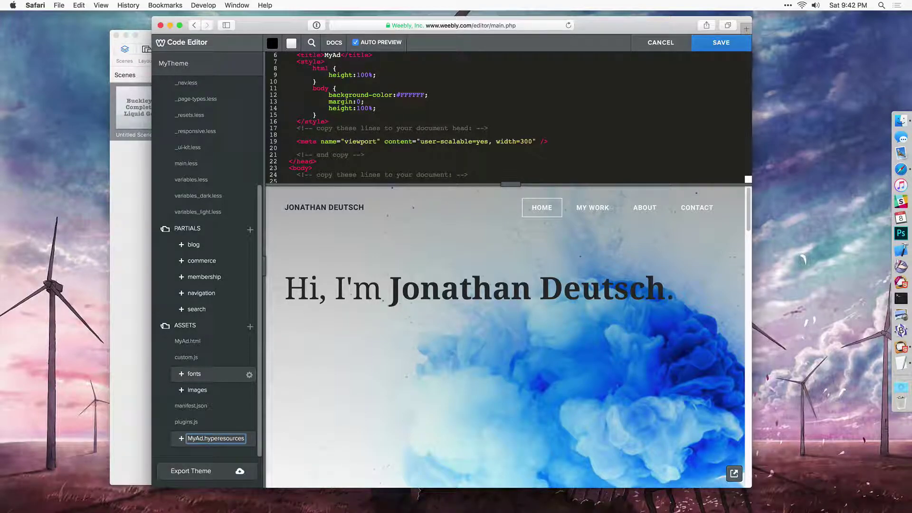
pyautogui.press('Return')
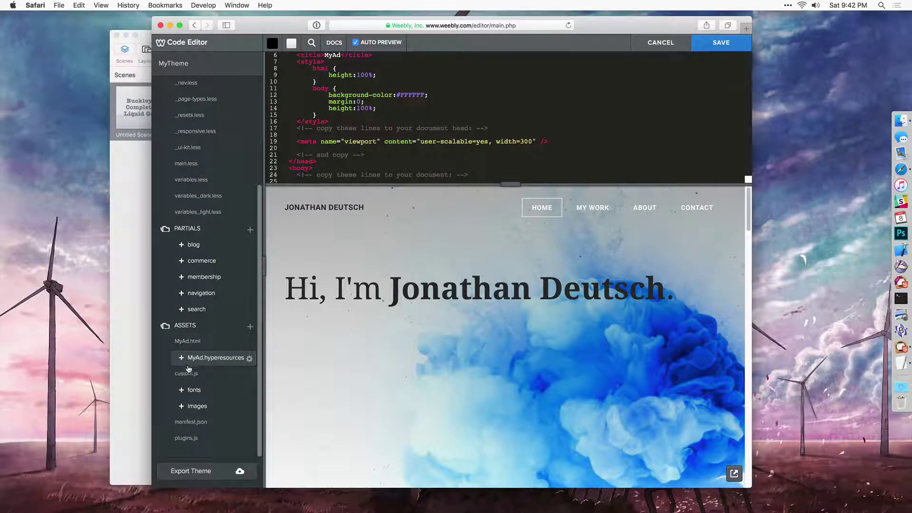
# Upload all files from the exported MyAd.hyperesources folder into the matching assets folder.
pyautogui.click(250, 359)
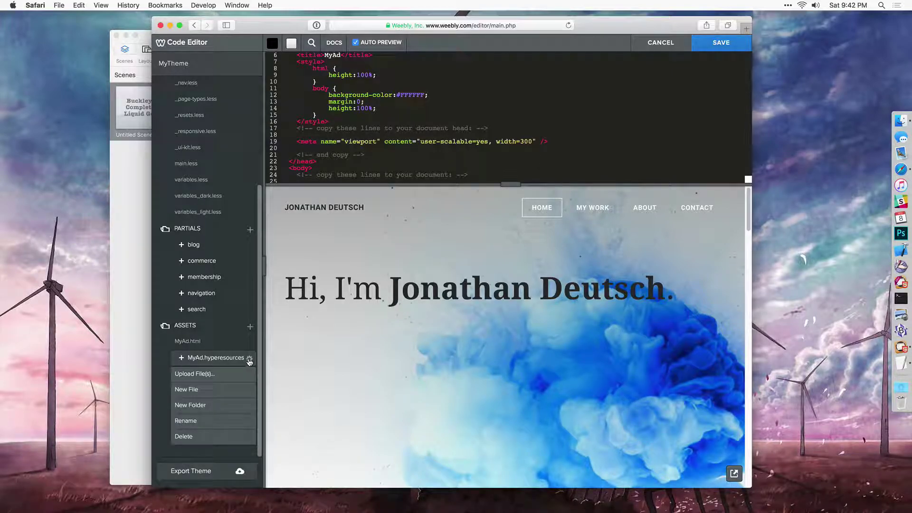
pyautogui.click(233, 374)
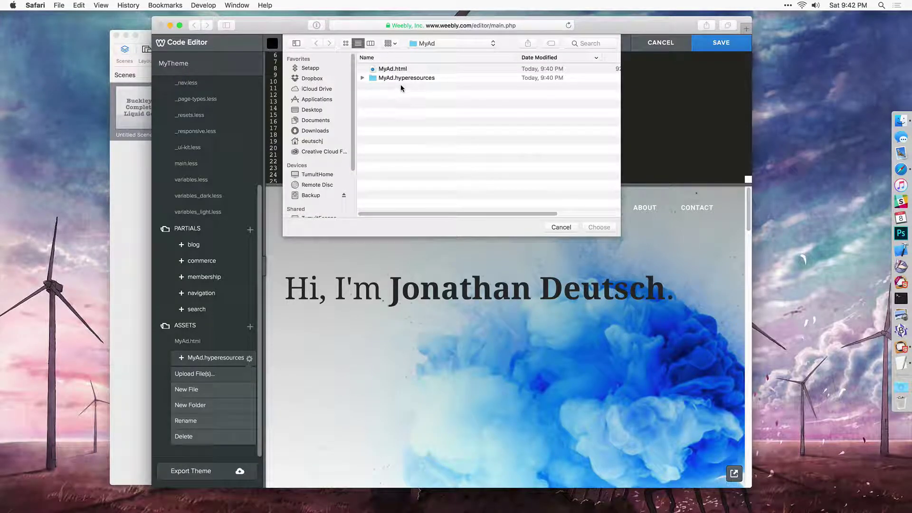
pyautogui.doubleClick(410, 79)
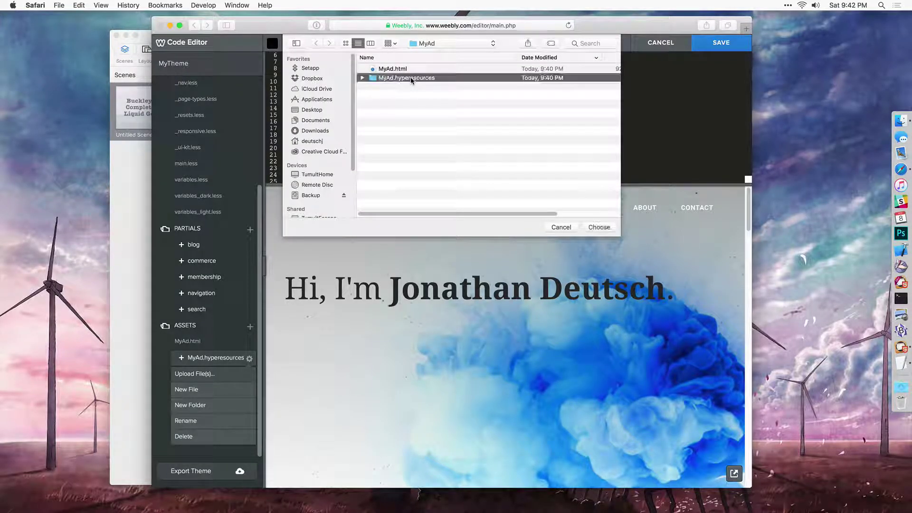
pyautogui.click(437, 87)
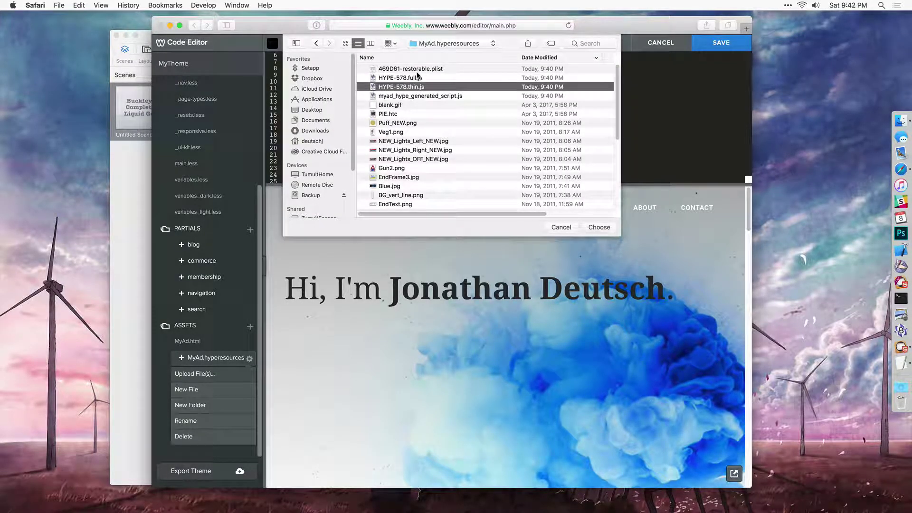
pyautogui.press('super+a')
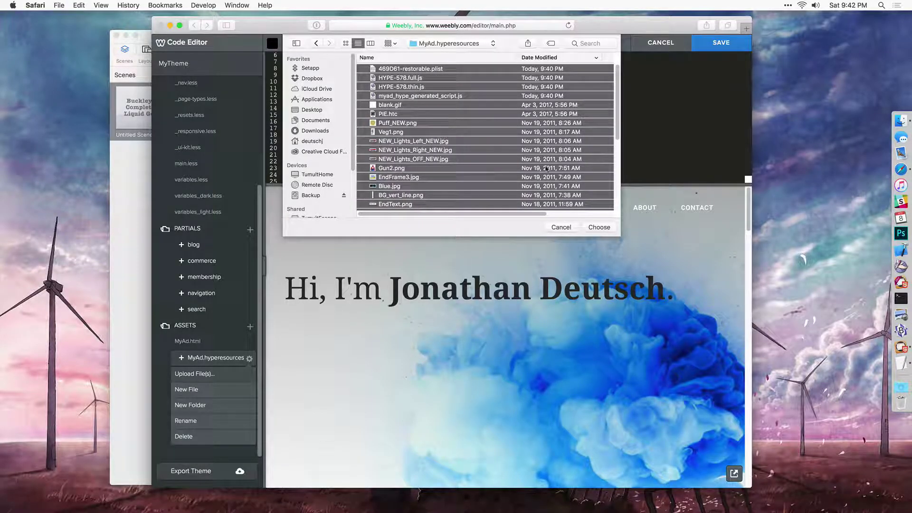
pyautogui.click(598, 227)
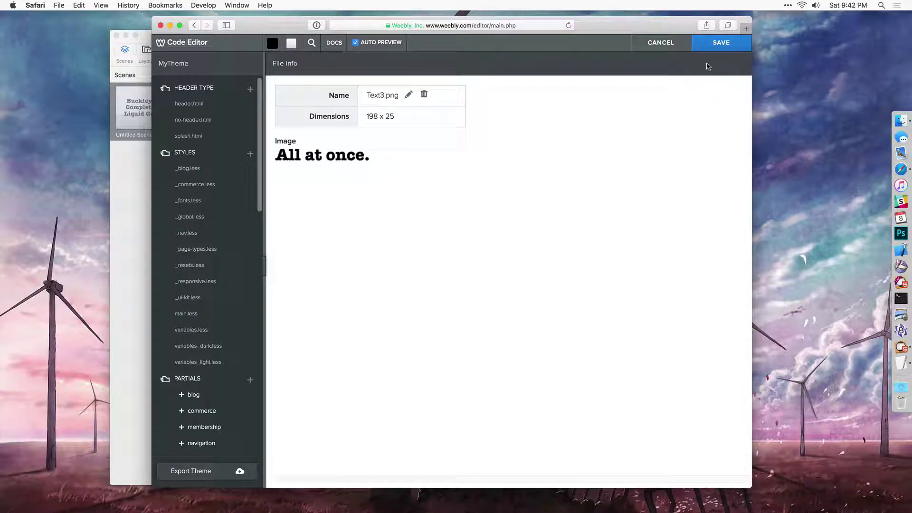
# Save the edited theme under the name MySiteTheme.
pyautogui.click(713, 45)
pyautogui.click(651, 80)
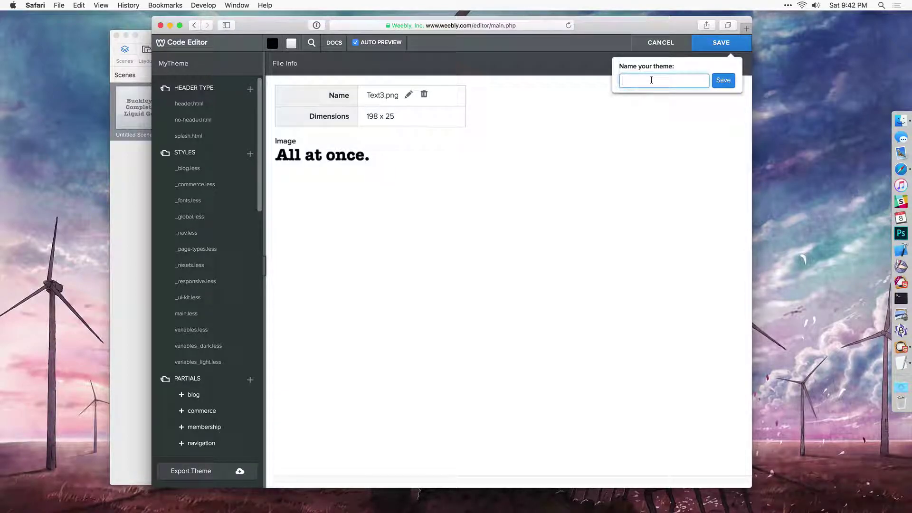
pyautogui.write('MySiteTheme')
pyautogui.click(724, 79)
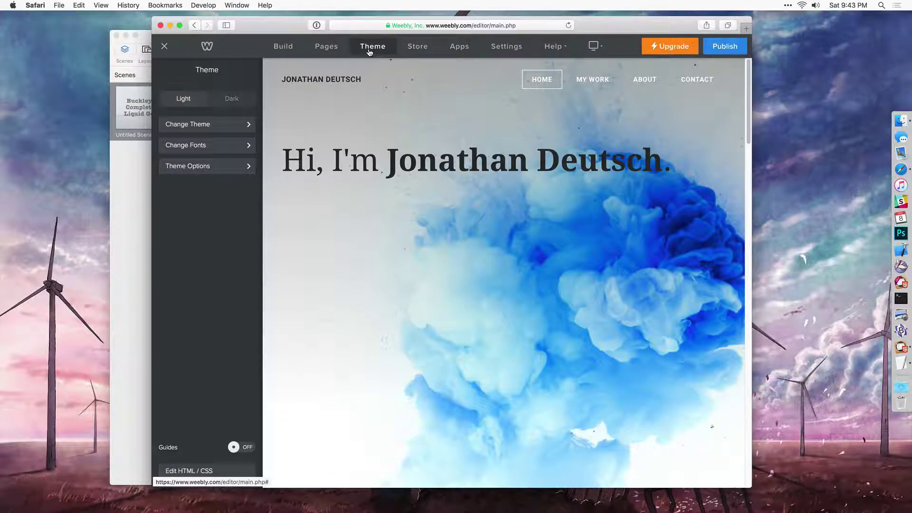
# Reopen the theme's HTML / CSS code editor and examine the MyAd.hyperesources entry in the assets.
pyautogui.click(215, 473)
pyautogui.scroll(-5, 200, 427)
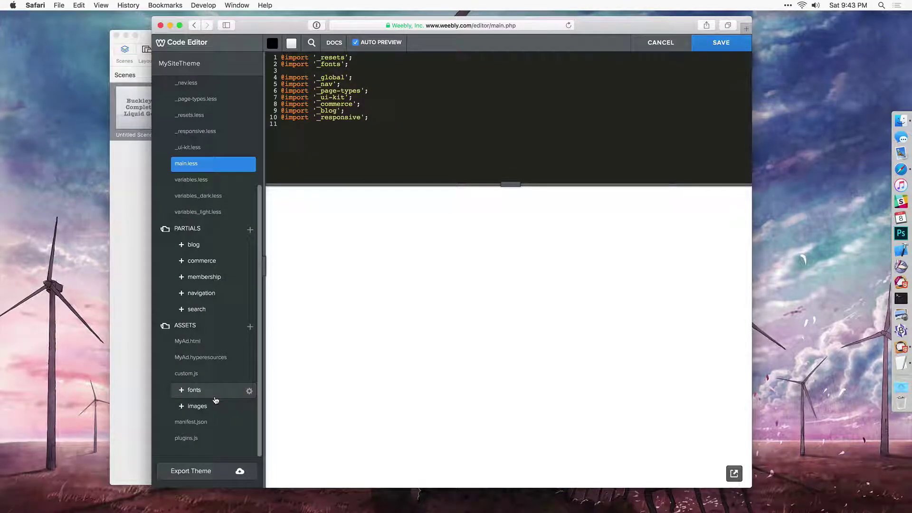
pyautogui.click(216, 360)
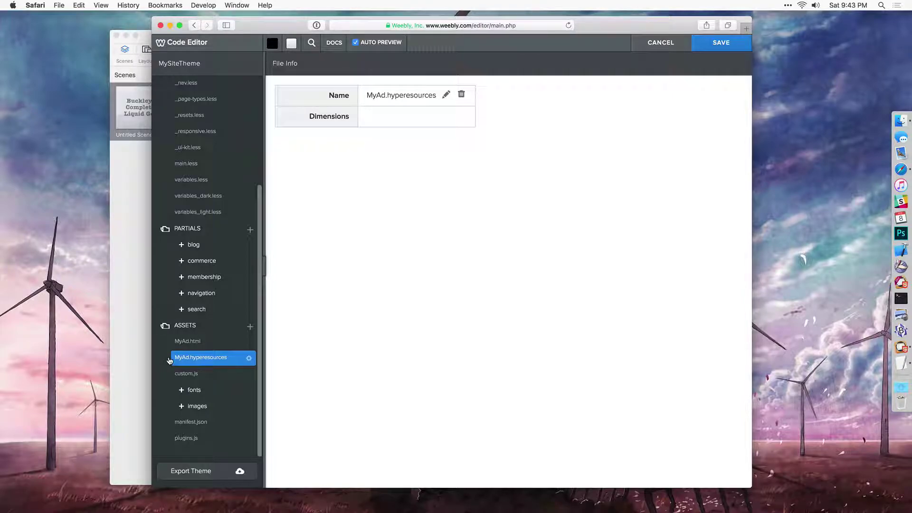
pyautogui.click(185, 326)
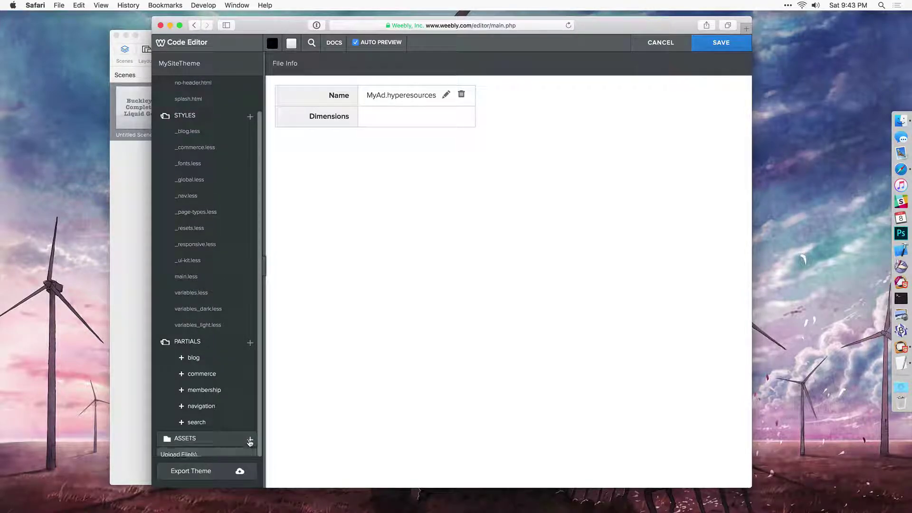
pyautogui.click(250, 442)
pyautogui.click(191, 383)
pyautogui.click(194, 422)
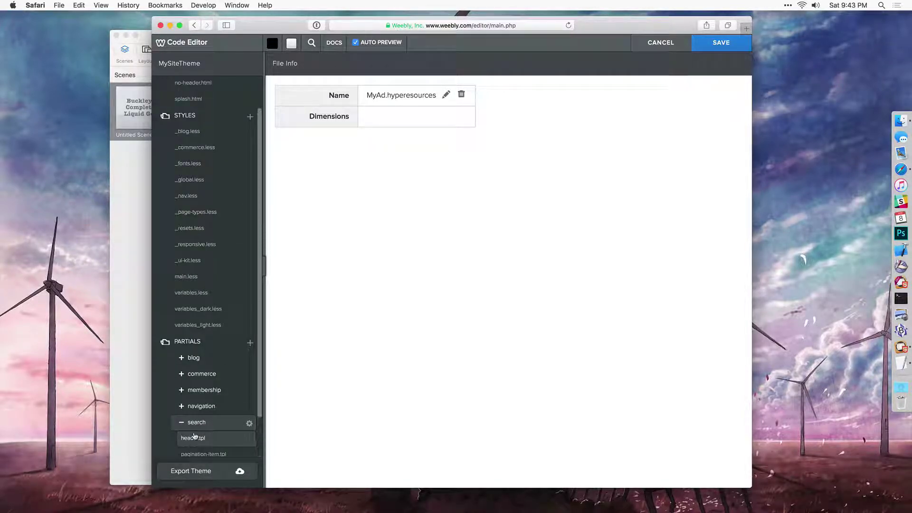
pyautogui.scroll(-3, 176, 379)
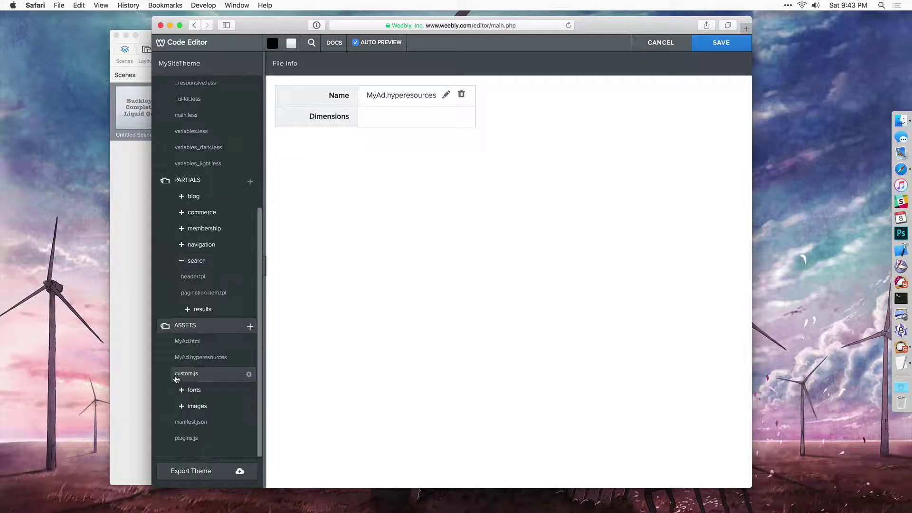
pyautogui.click(180, 359)
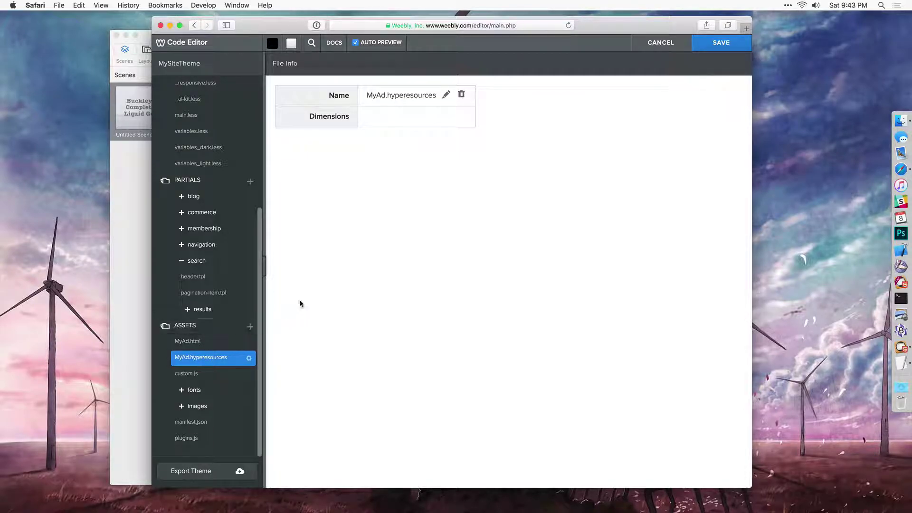
pyautogui.press('super+t')
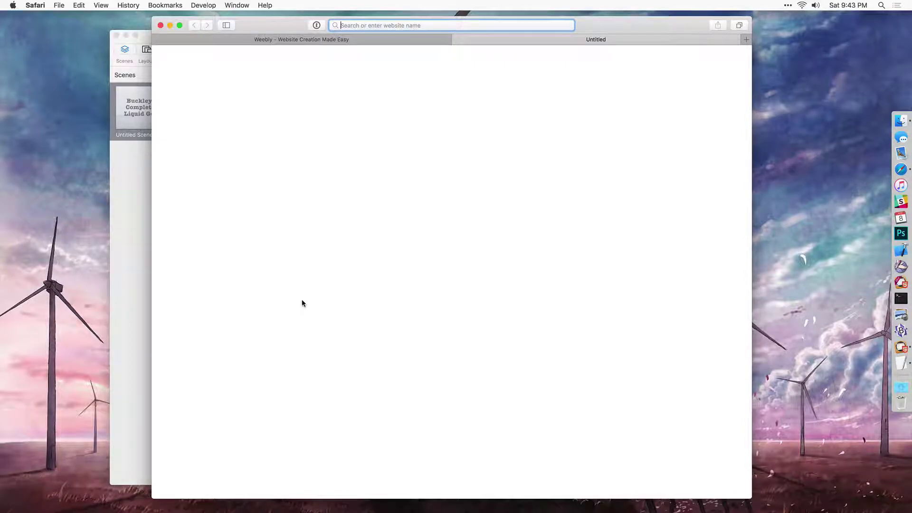
pyautogui.write('responsivedesignweekly.us4.list-m...')
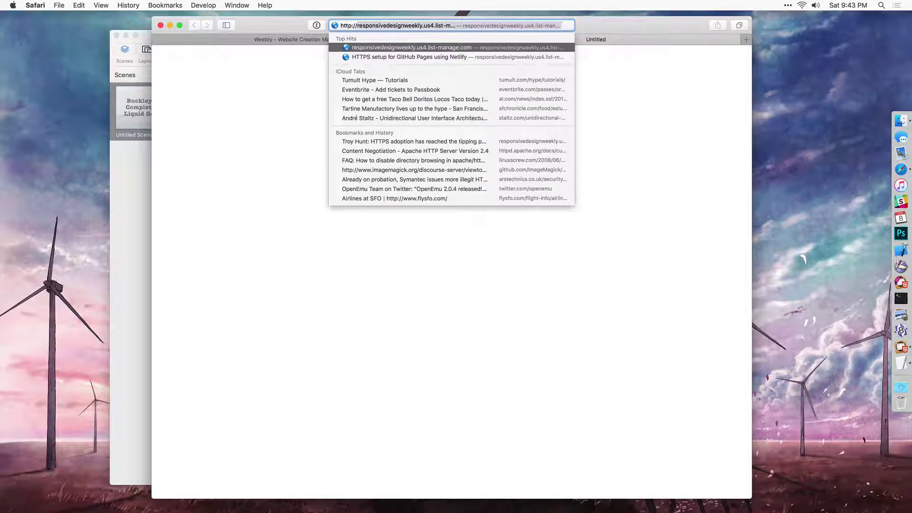
pyautogui.press('super+a')
pyautogui.write('tumultescape.local')
pyautogui.write('test.weebly.com/')
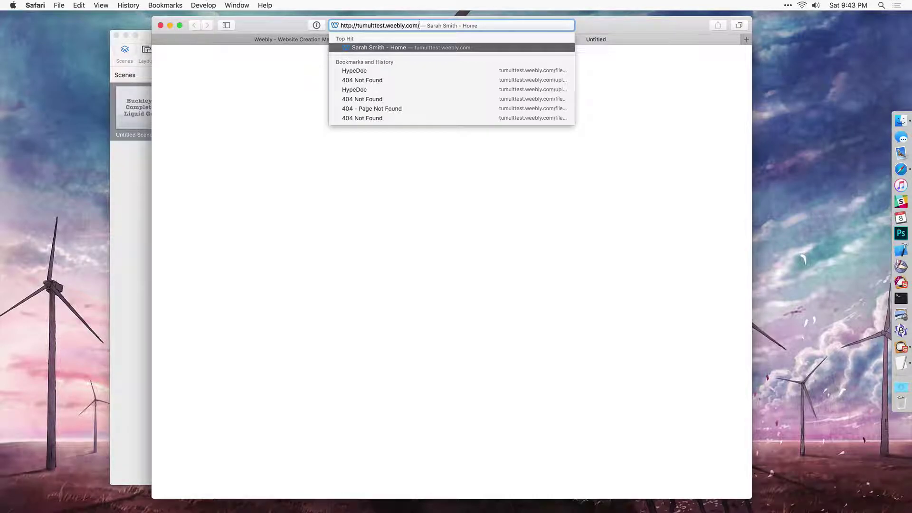
pyautogui.write('files/theme/MyAd.html')
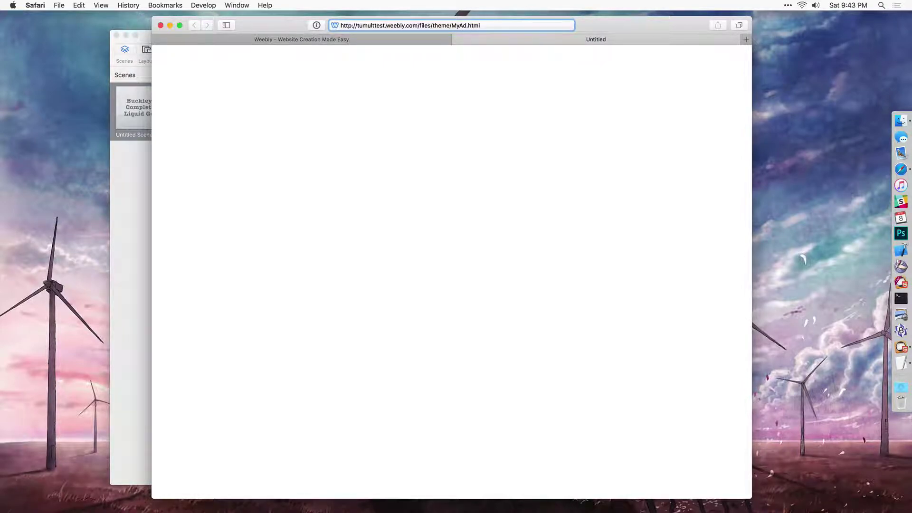
pyautogui.press('Return')
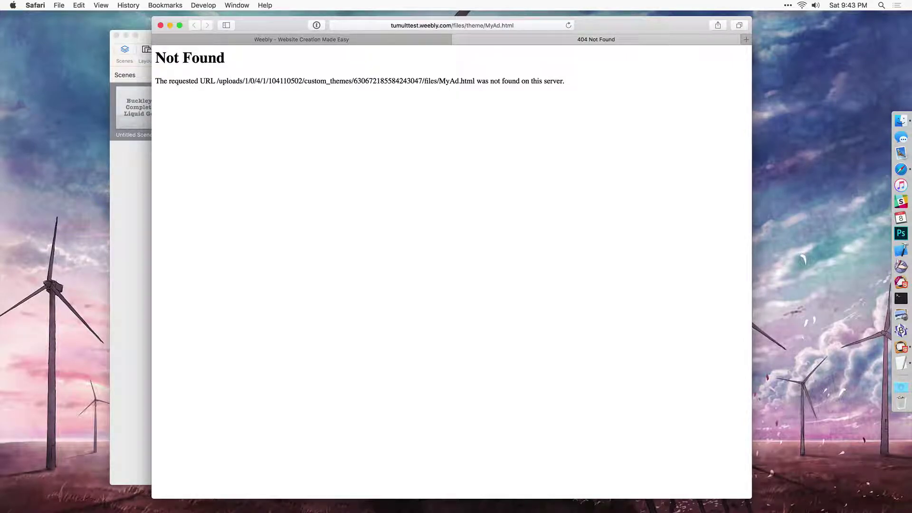
# Return to the Weebly code editor, save the theme and publish the website.
pyautogui.hotkey('ctrl', 'shift', 'Tab')
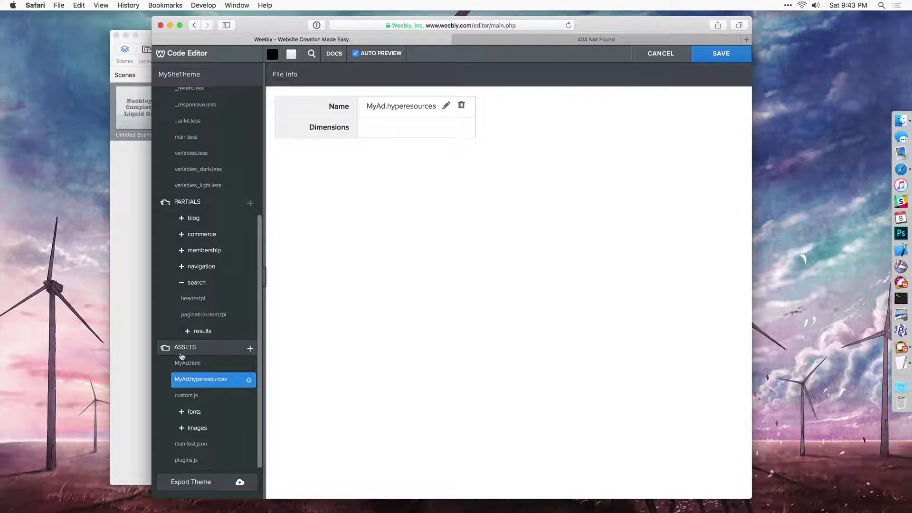
pyautogui.click(721, 53)
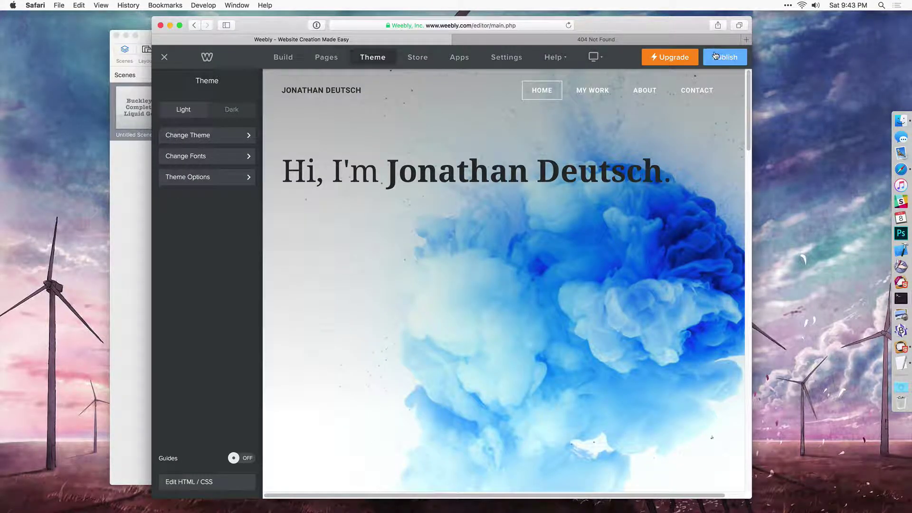
pyautogui.click(722, 60)
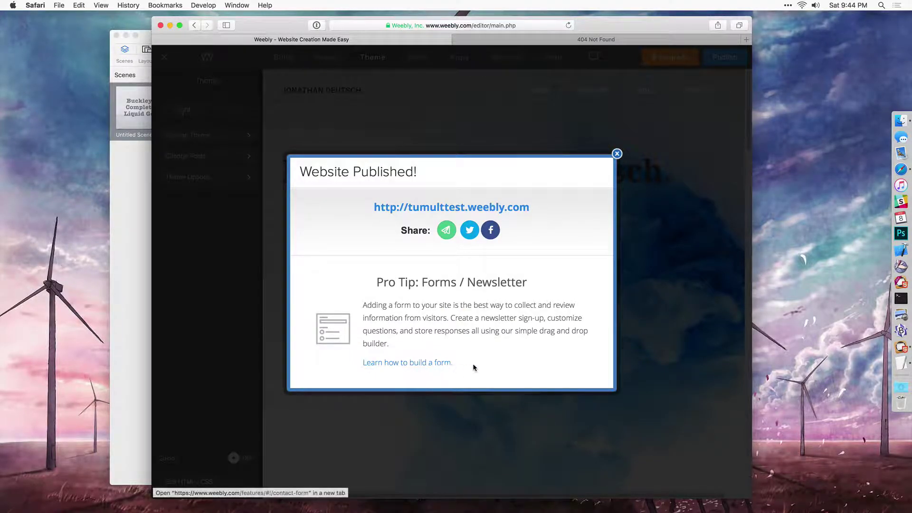
pyautogui.click(618, 154)
# Reload the MyAd.html page in its own browser tab to check the uploaded animation.
pyautogui.click(547, 41)
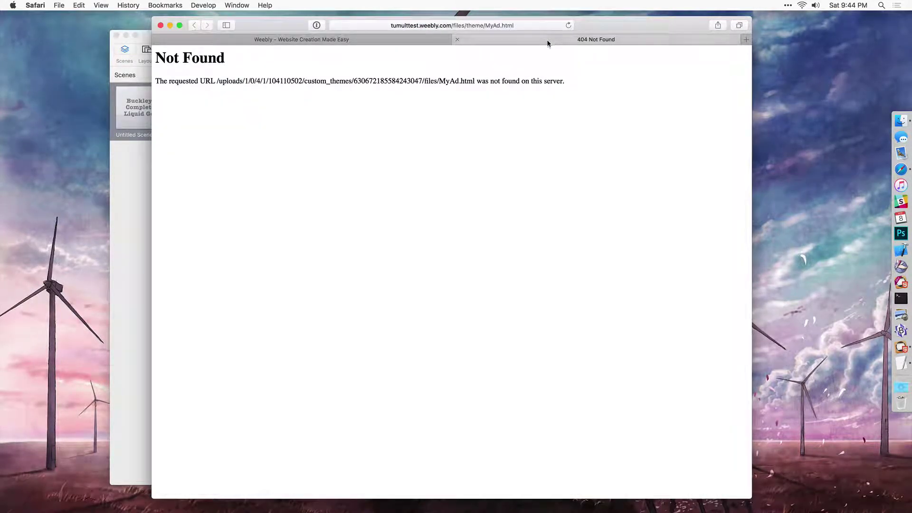
pyautogui.click(524, 24)
pyautogui.press('Return')
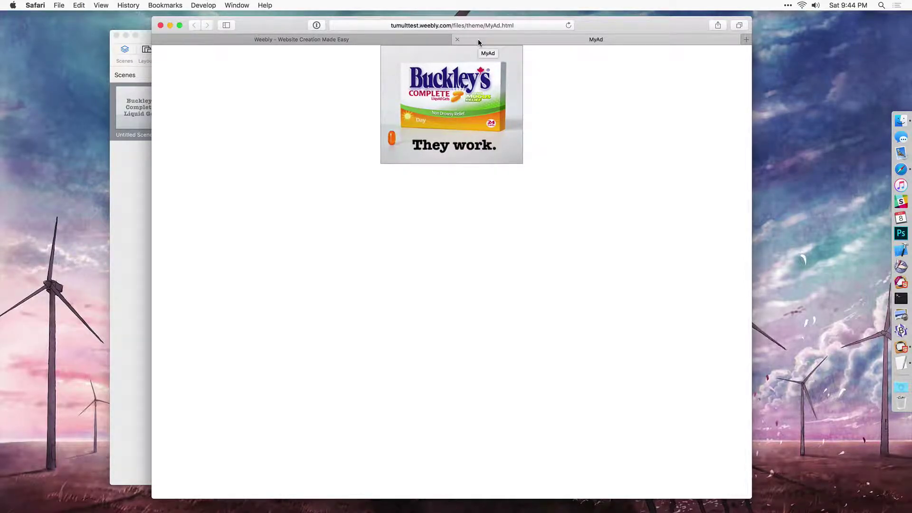
# Copy the full web address of the MyAd.html page.
pyautogui.click(411, 25)
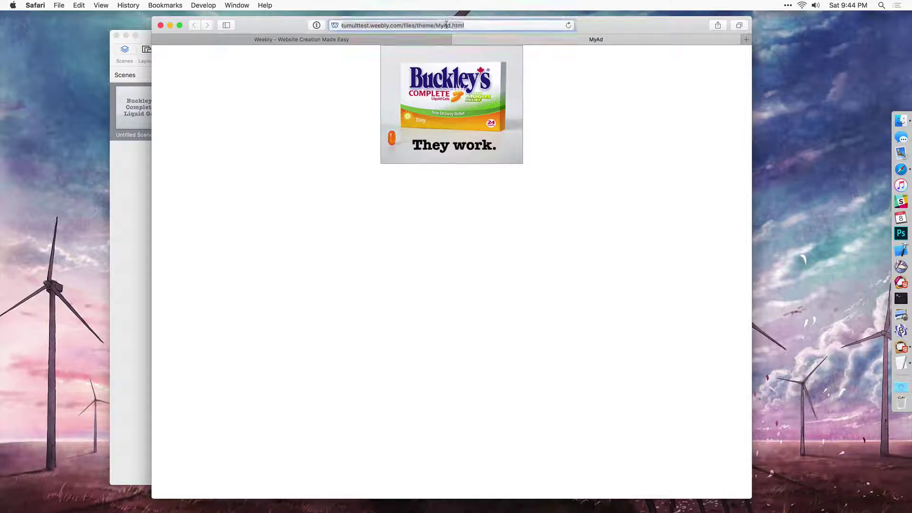
pyautogui.click(79, 5)
pyautogui.click(93, 49)
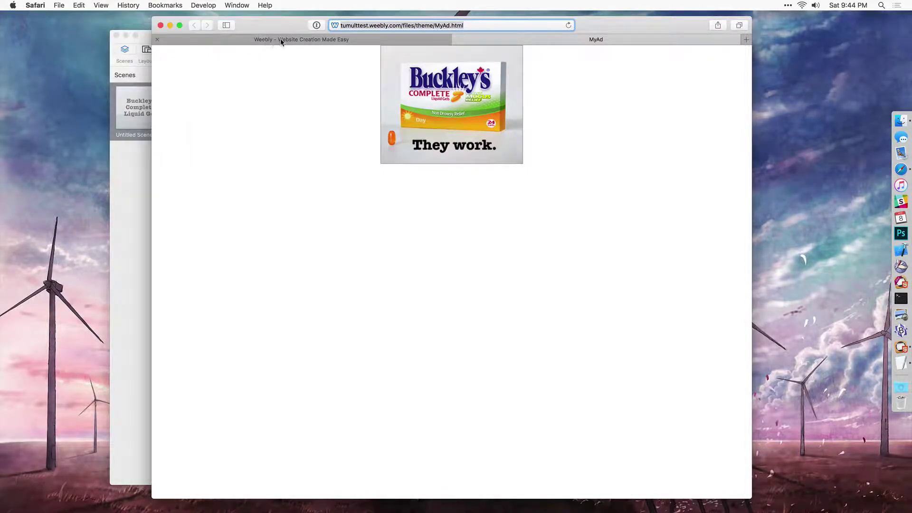
# Add an Embed Code element directly beneath the main heading of the home page in the Weebly editor.
pyautogui.click(280, 39)
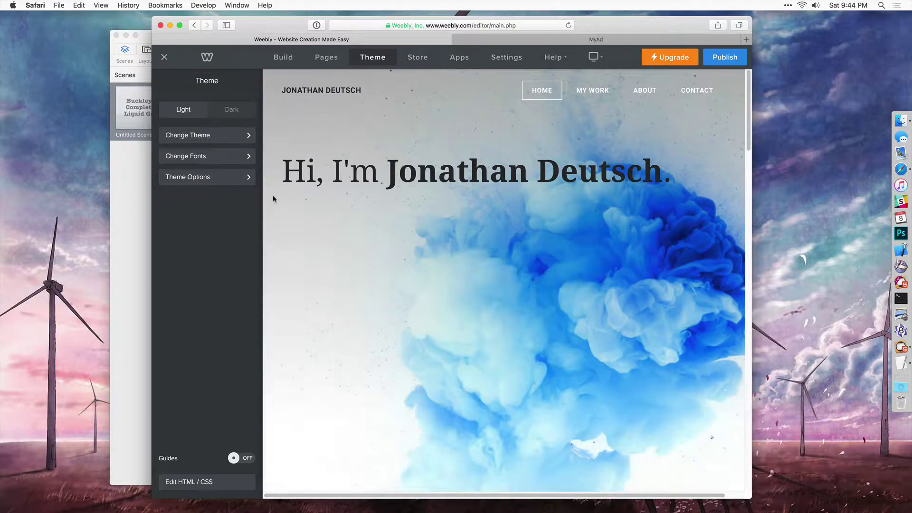
pyautogui.click(291, 58)
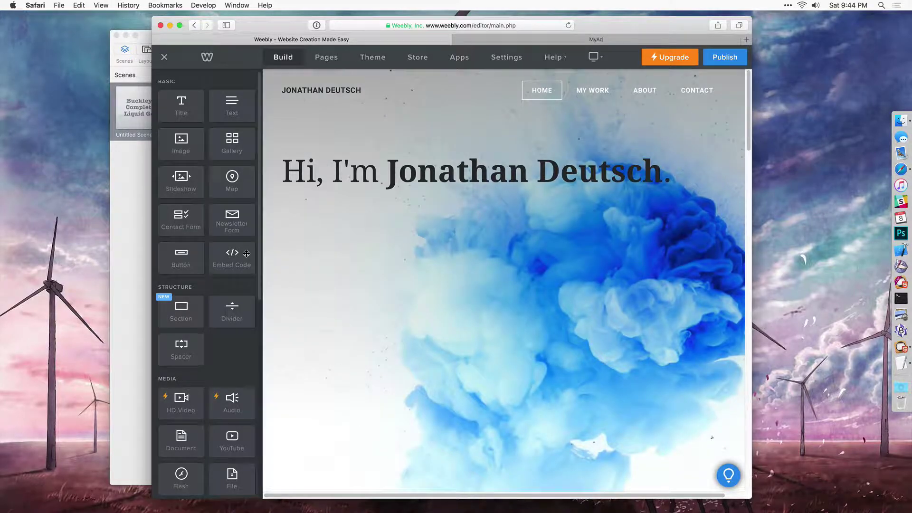
pyautogui.moveTo(234, 254); pyautogui.dragTo(367, 220)
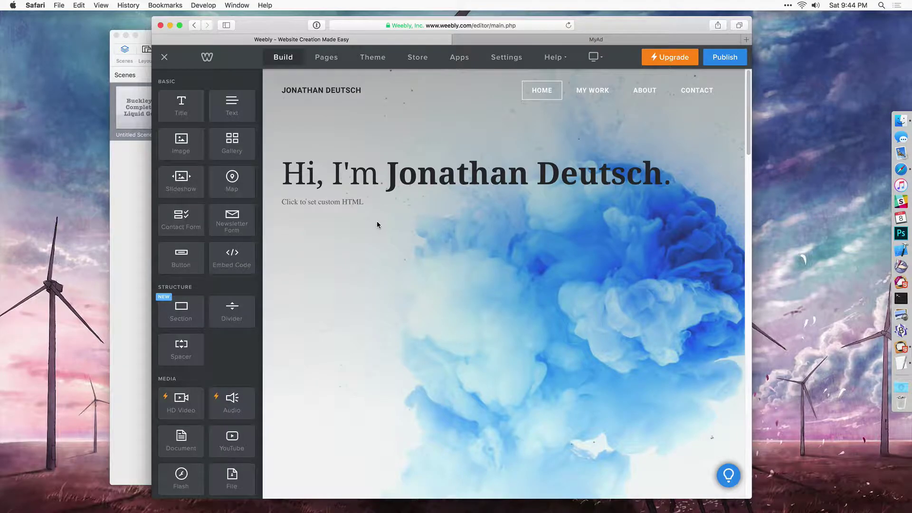
pyautogui.click(333, 201)
pyautogui.click(501, 255)
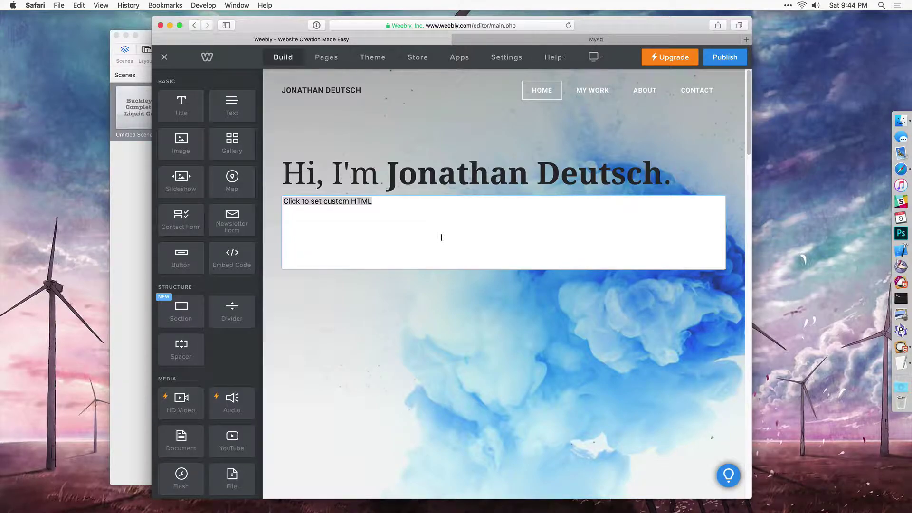
pyautogui.write('<iframe src = "')
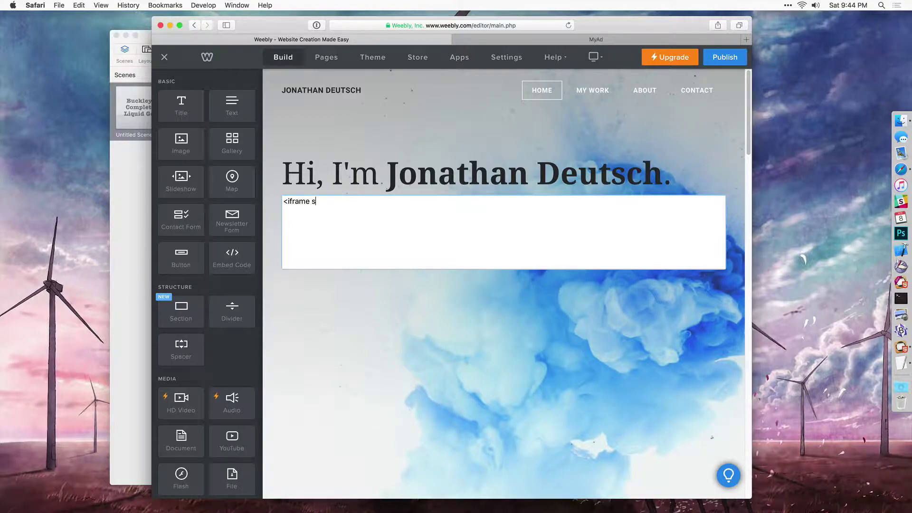
pyautogui.click(79, 5)
pyautogui.click(85, 58)
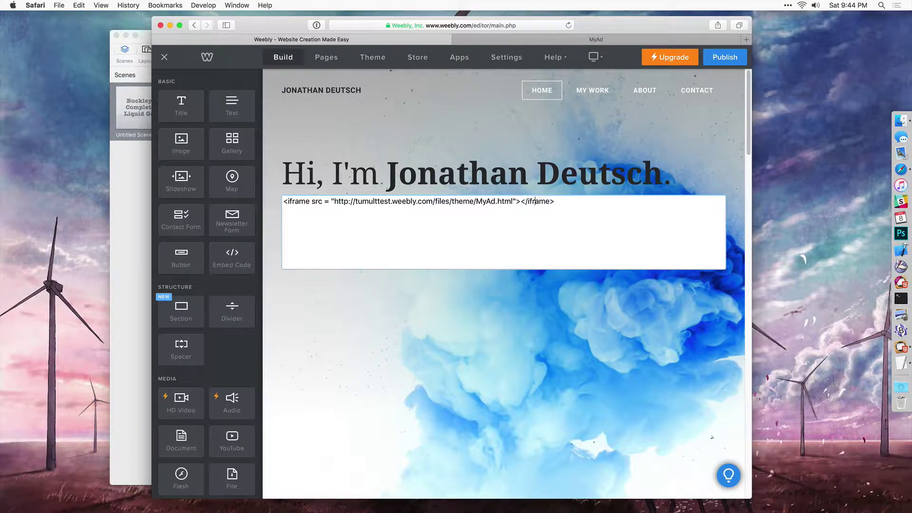
pyautogui.write('width="300" height="250"')
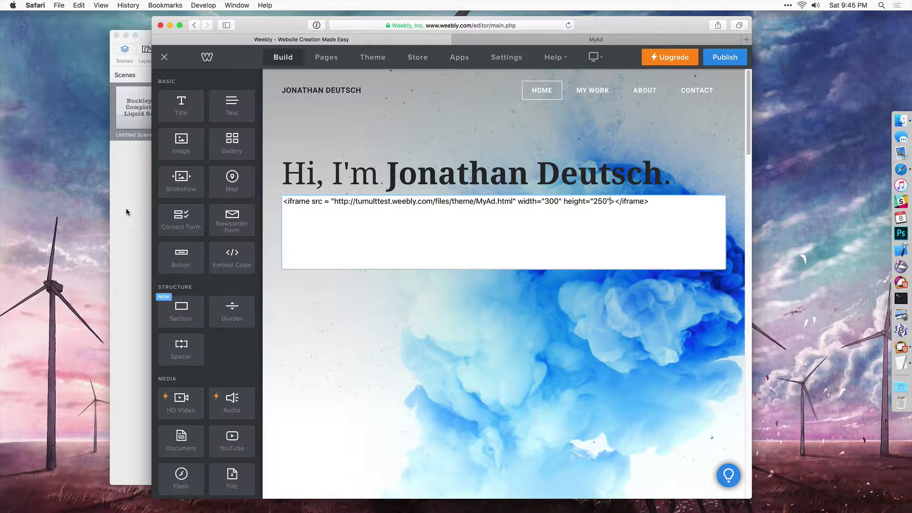
# Switch to Hype to check the scene's width and height, and review the iframe code back in Weebly.
pyautogui.click(127, 212)
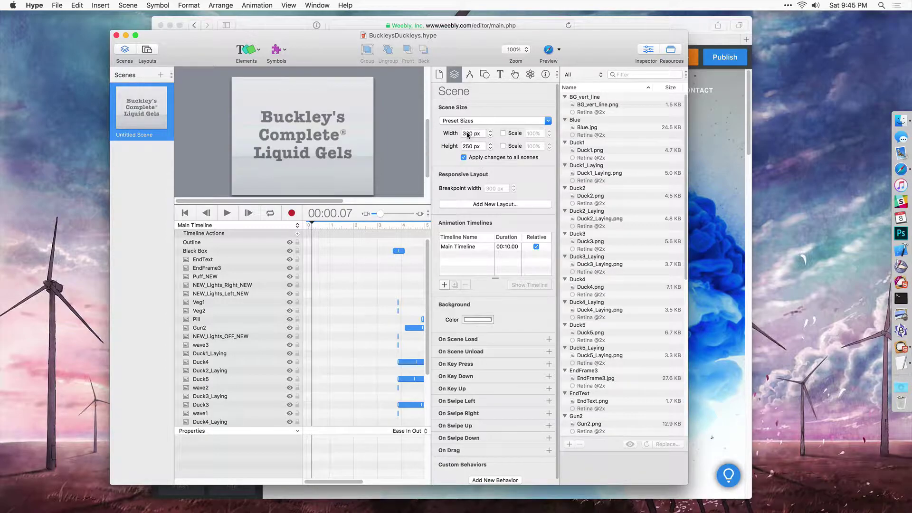
pyautogui.click(698, 64)
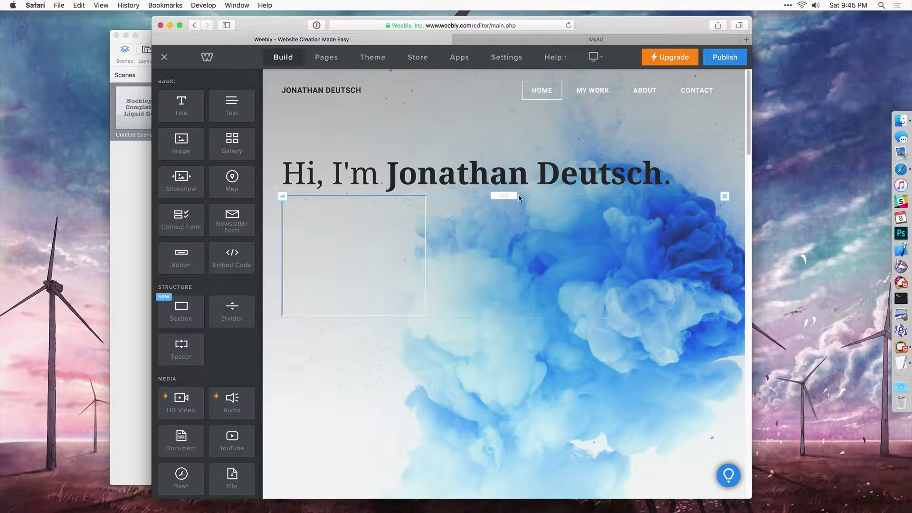
pyautogui.click(468, 261)
pyautogui.click(468, 369)
pyautogui.write('<iframe src = "http://tumulttest.weebly.com/files/theme/MyAd.html" width="300" height="250"></iframe>')
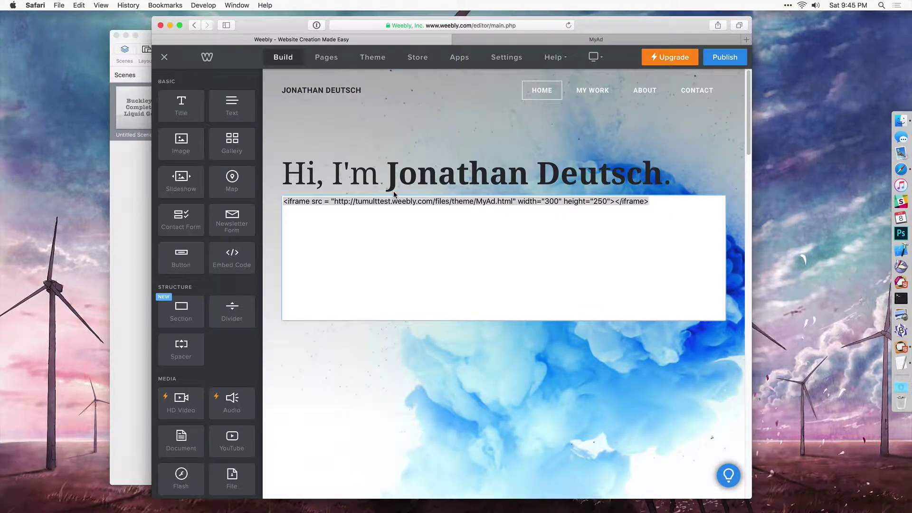
pyautogui.click(461, 350)
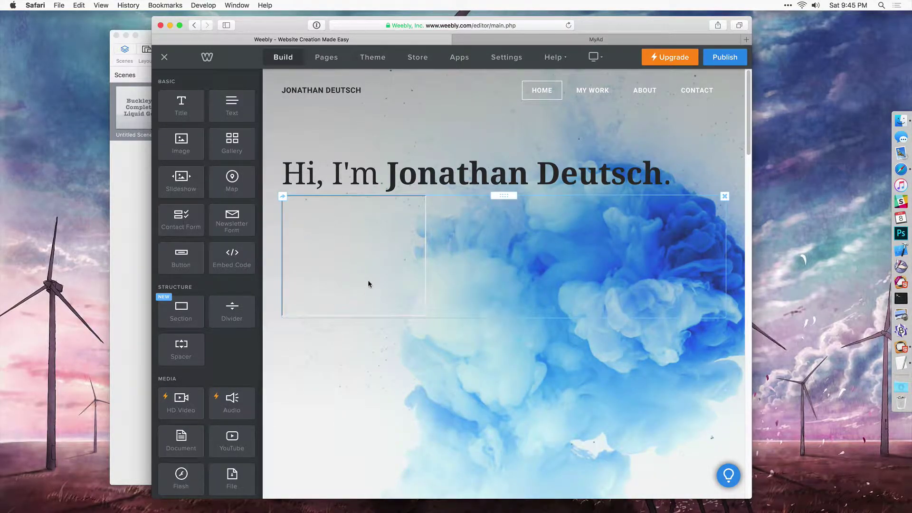
# Publish the website with the embedded iframe and dismiss the publishing dialog.
pyautogui.click(708, 60)
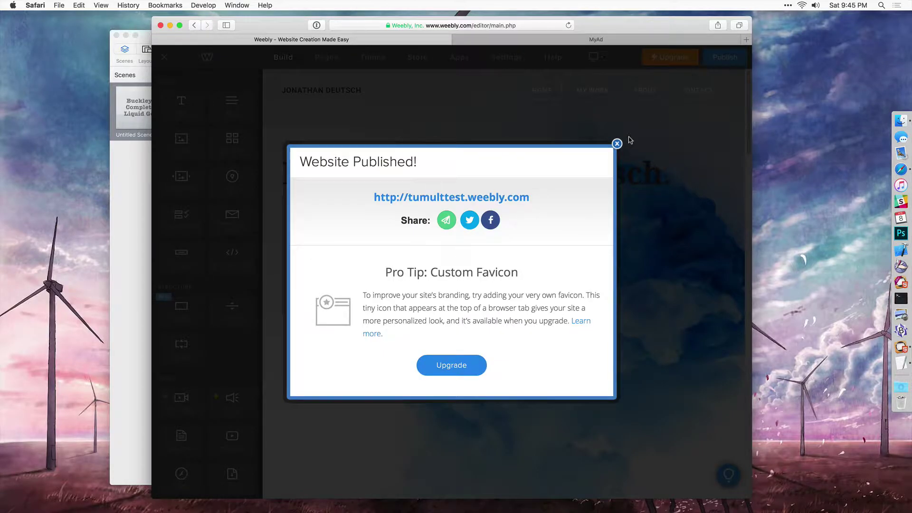
pyautogui.click(617, 144)
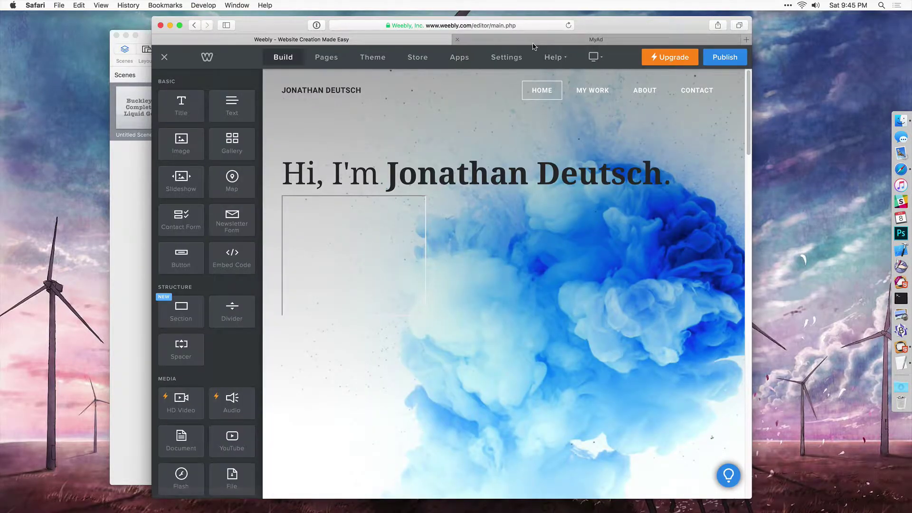
# Open the published home page at tumulttest.weebly.com to view the embedded animation, and return to the Weebly editor.
pyautogui.click(503, 40)
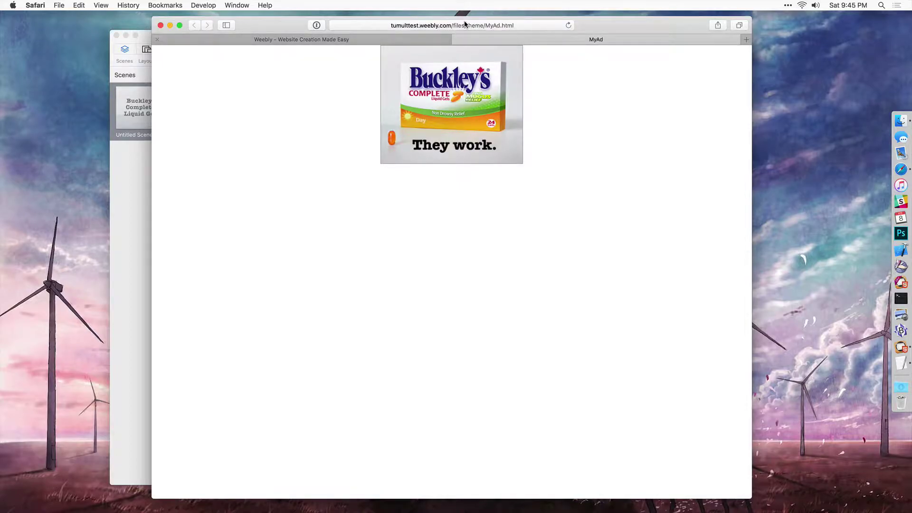
pyautogui.click(404, 26)
pyautogui.click(404, 25)
pyautogui.moveTo(404, 25); pyautogui.dragTo(447, 50)
pyautogui.press('BackSpace')
pyautogui.press('Return')
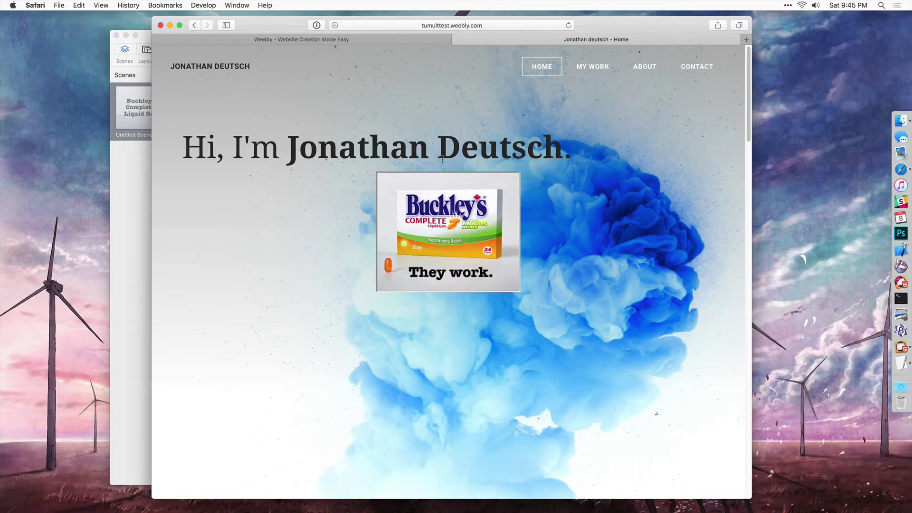
pyautogui.click(373, 40)
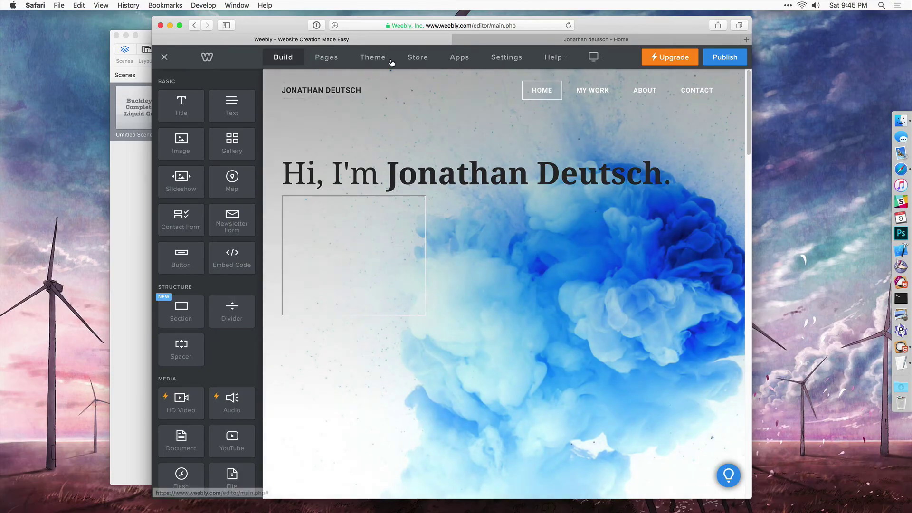